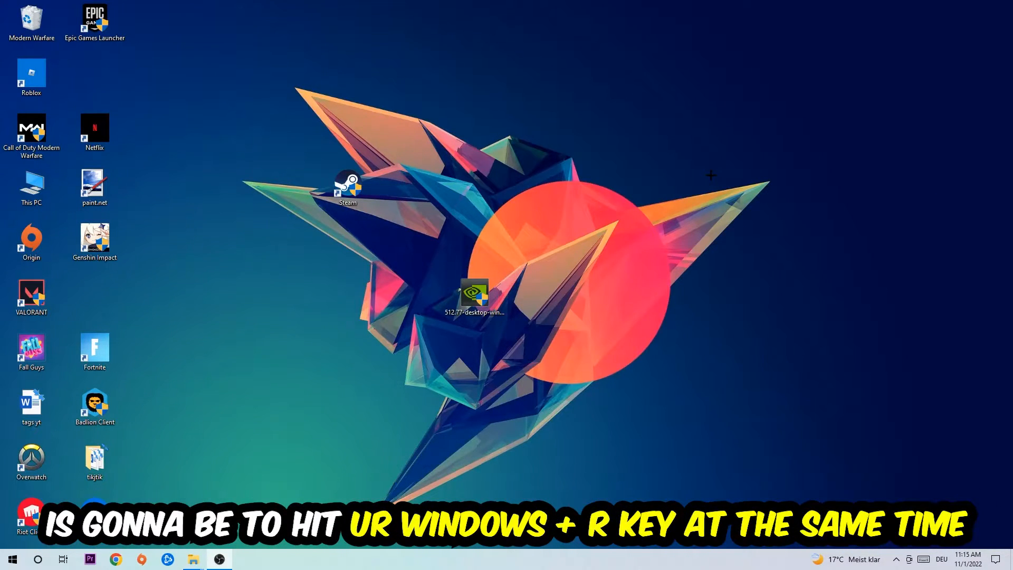
# Launch Command Prompt from the Run box (Win+R, cmd) and maximize its window.
pyautogui.press('super+r')
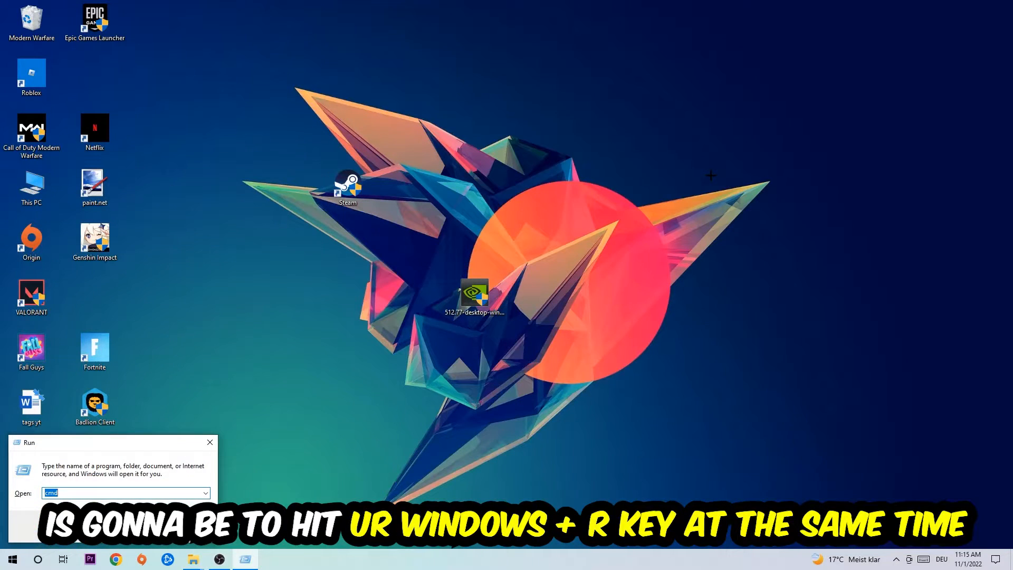
pyautogui.moveTo(189, 446); pyautogui.dragTo(443, 181)
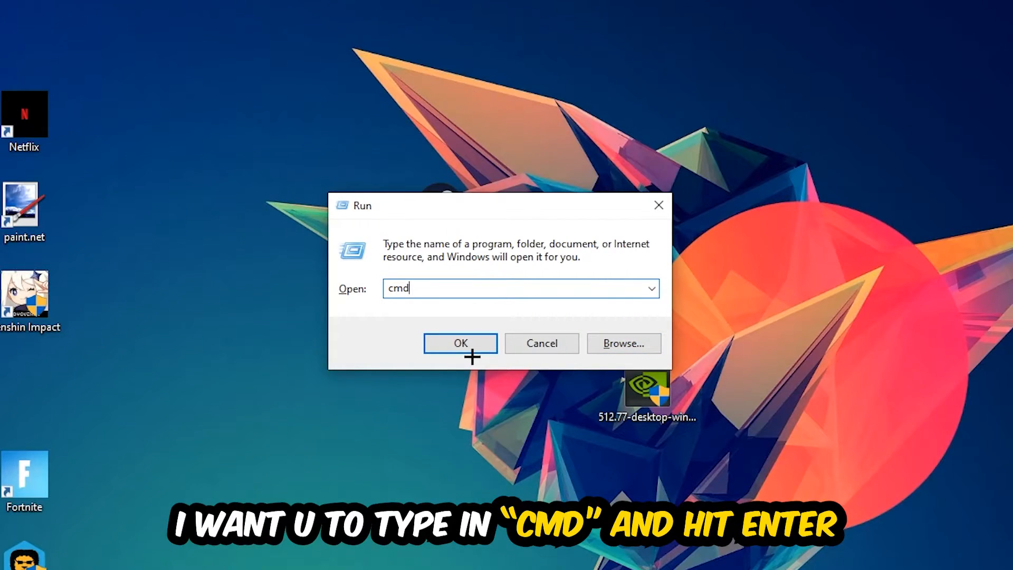
pyautogui.click(461, 343)
pyautogui.click(539, 61)
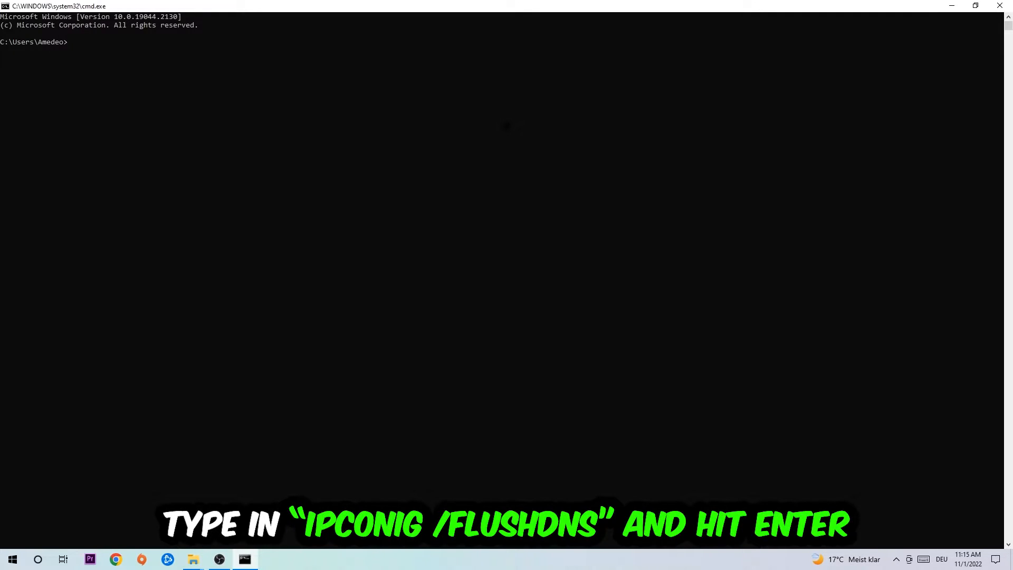
pyautogui.write('ipcon')
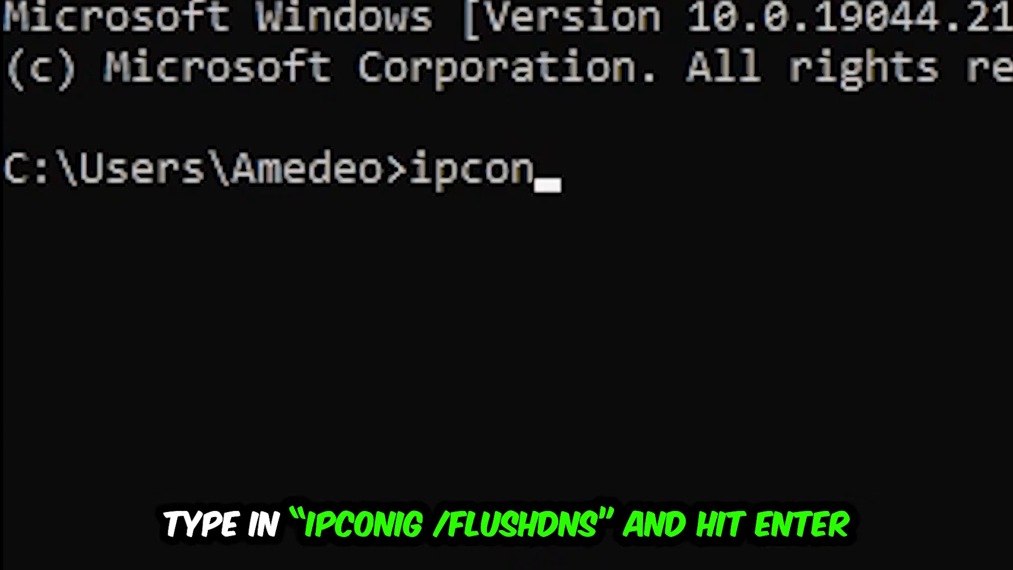
pyautogui.write('fig /fl')
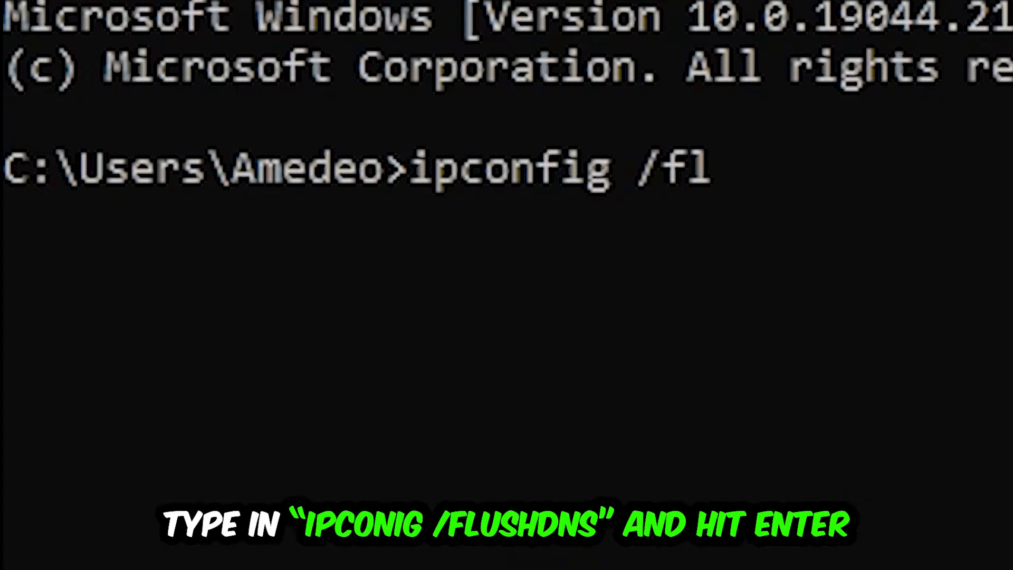
pyautogui.write('ushdns')
# Run ipconfig /flushdns to clear the DNS resolver cache.
pyautogui.press('Return')
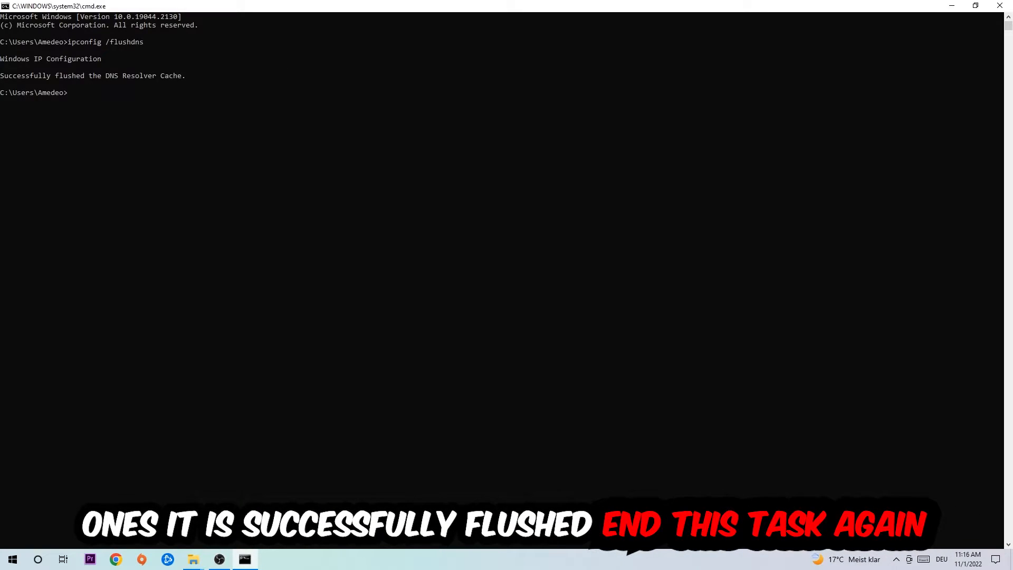
# Close Command Prompt and reach Network & Internet in Windows Settings via the Start menu.
pyautogui.click(999, 5)
pyautogui.press('super')
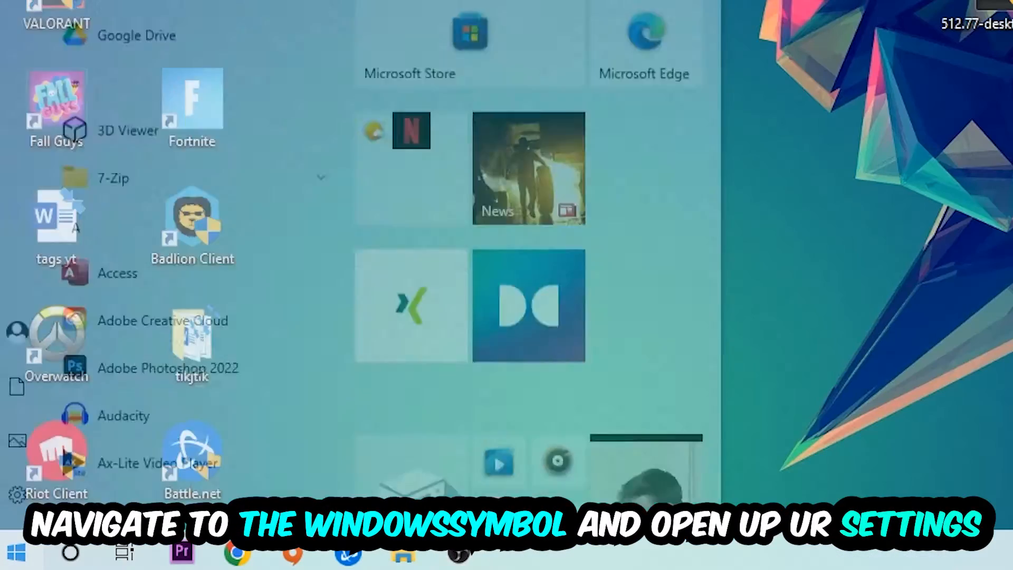
pyautogui.click(16, 515)
pyautogui.click(47, 447)
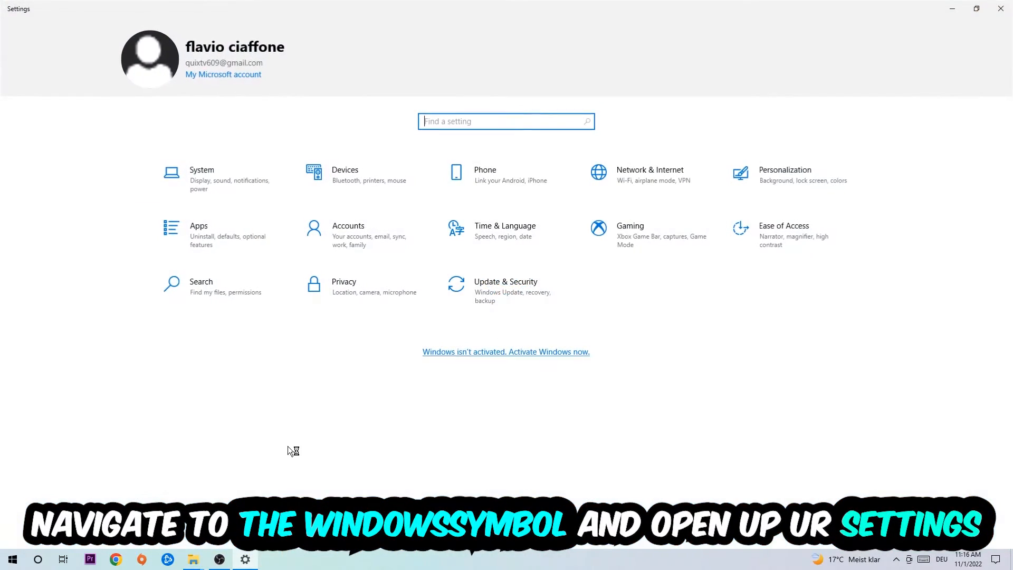
pyautogui.click(652, 180)
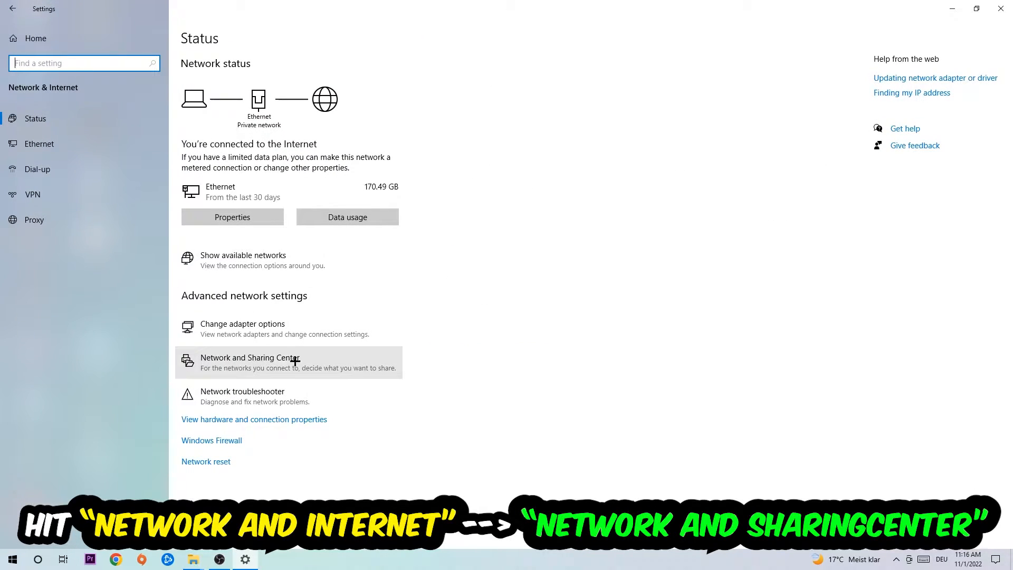
# Open Network and Sharing Center from Advanced network settings.
pyautogui.click(258, 358)
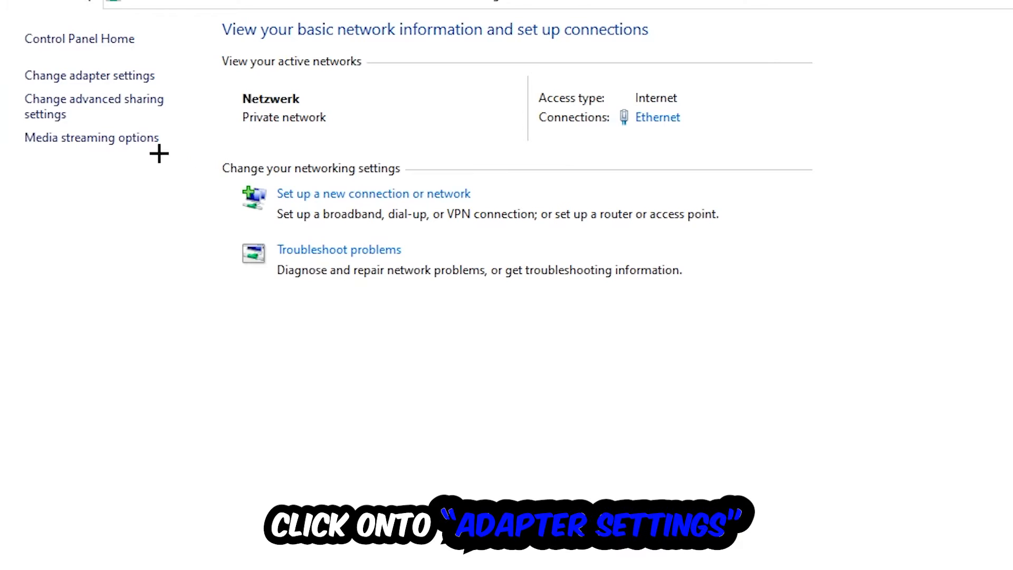
# In Network Connections, disable the Ethernet adapter and then enable it again.
pyautogui.click(82, 77)
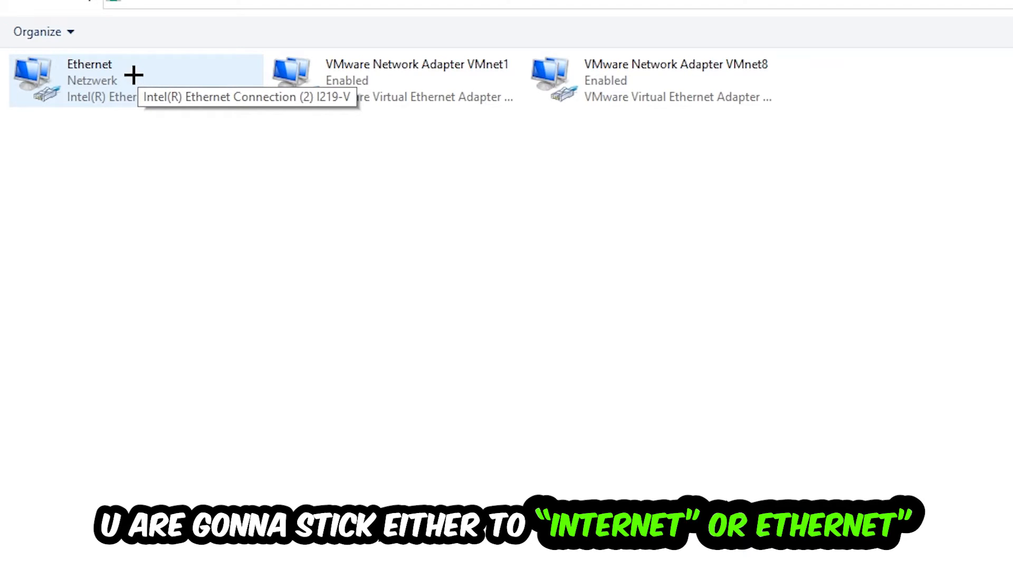
pyautogui.rightClick(133, 77)
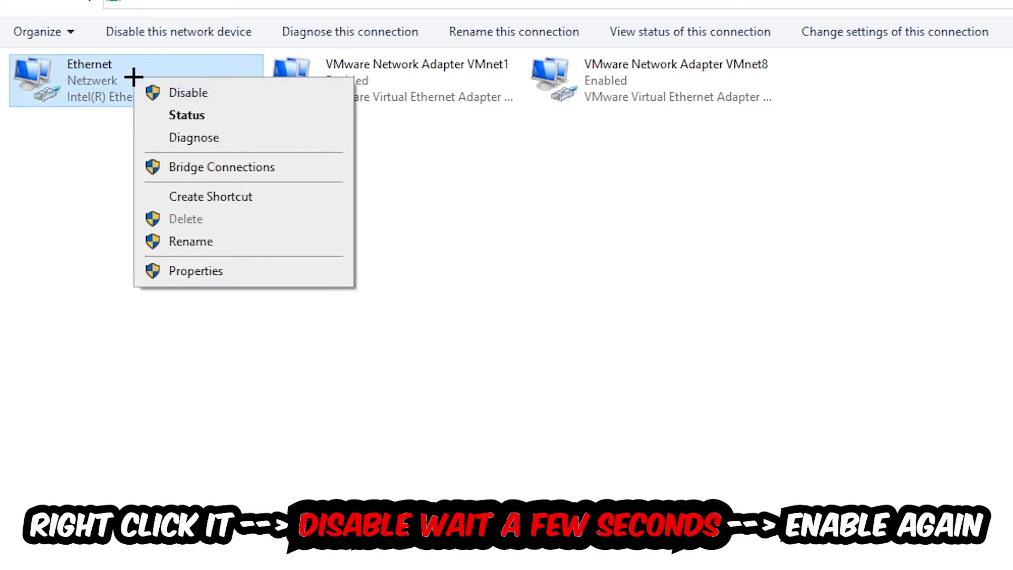
pyautogui.click(231, 95)
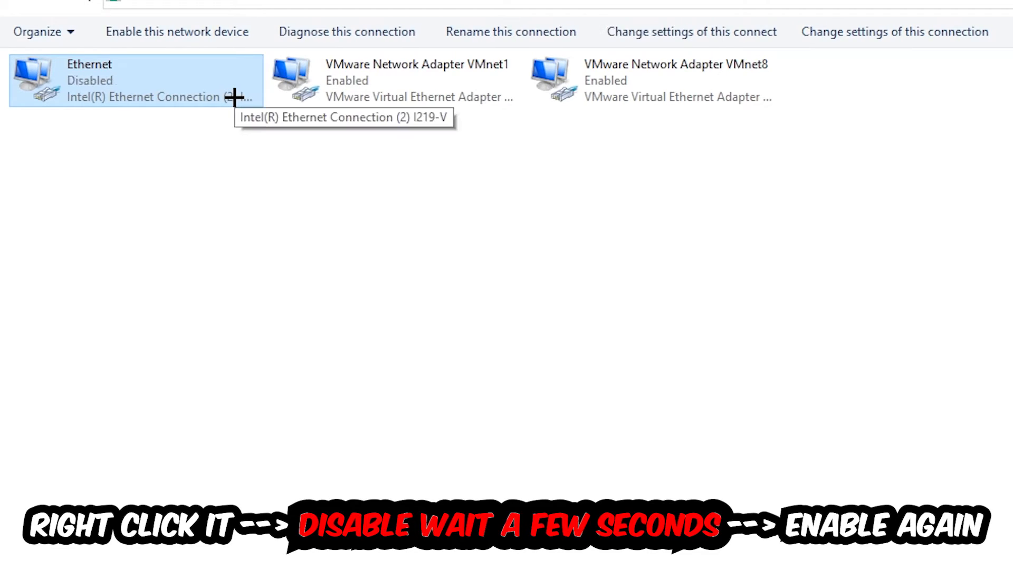
pyautogui.rightClick(174, 86)
pyautogui.click(190, 99)
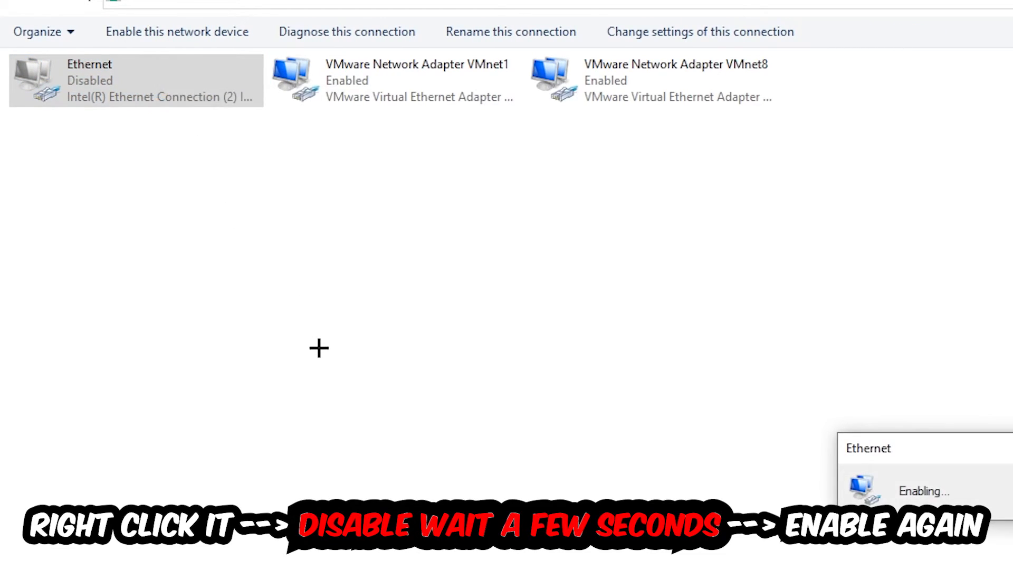